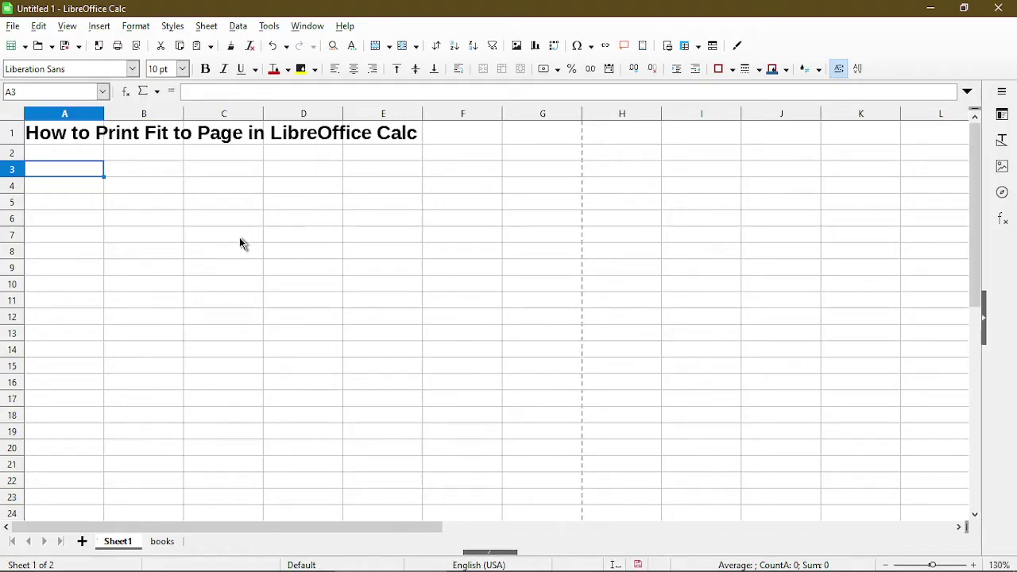
Switch to the books sheet and show it in Print Preview, split across two portrait pages
{"action": "left_click", "coordinate": [170, 544]}
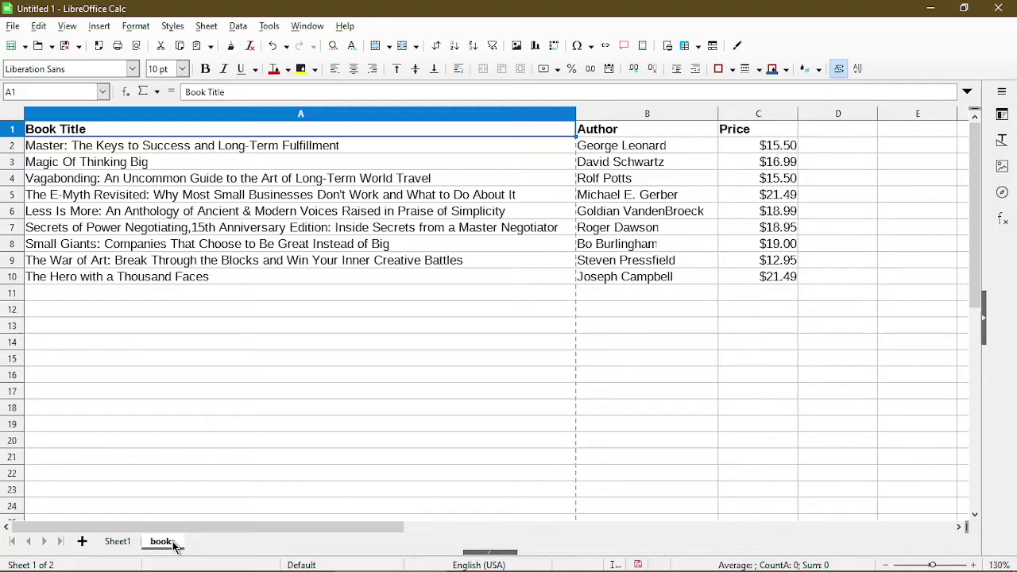
{"action": "left_click", "coordinate": [191, 315]}
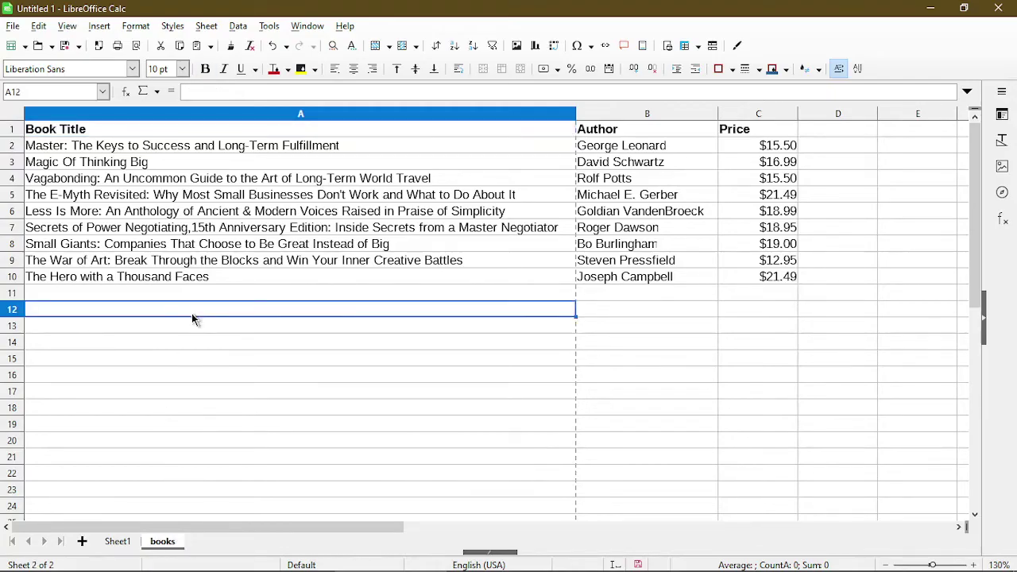
{"action": "left_click", "coordinate": [13, 26]}
{"action": "left_click", "coordinate": [54, 354]}
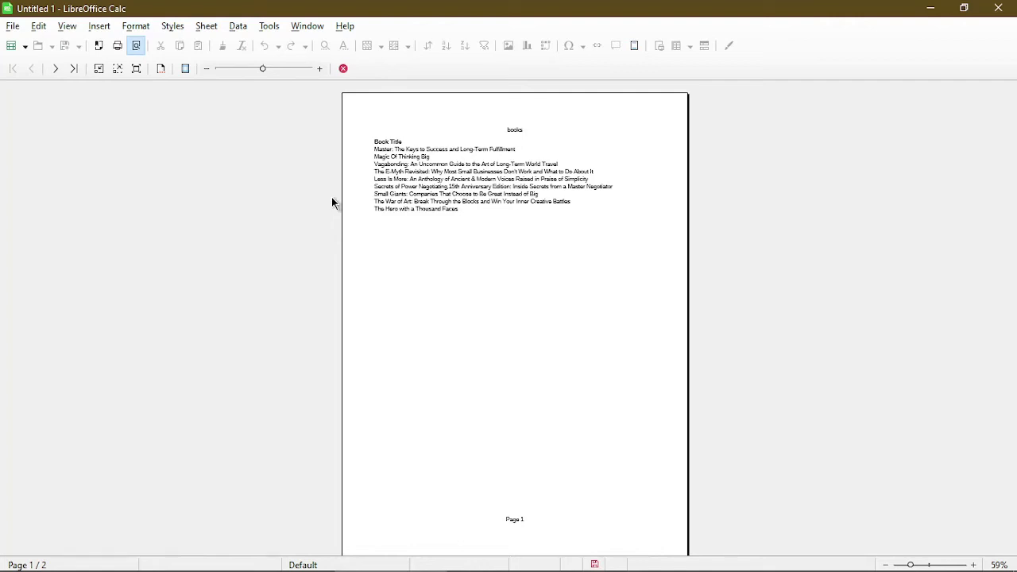
Change the page style orientation to Landscape so titles, authors and prices fit one page
{"action": "left_click", "coordinate": [160, 74]}
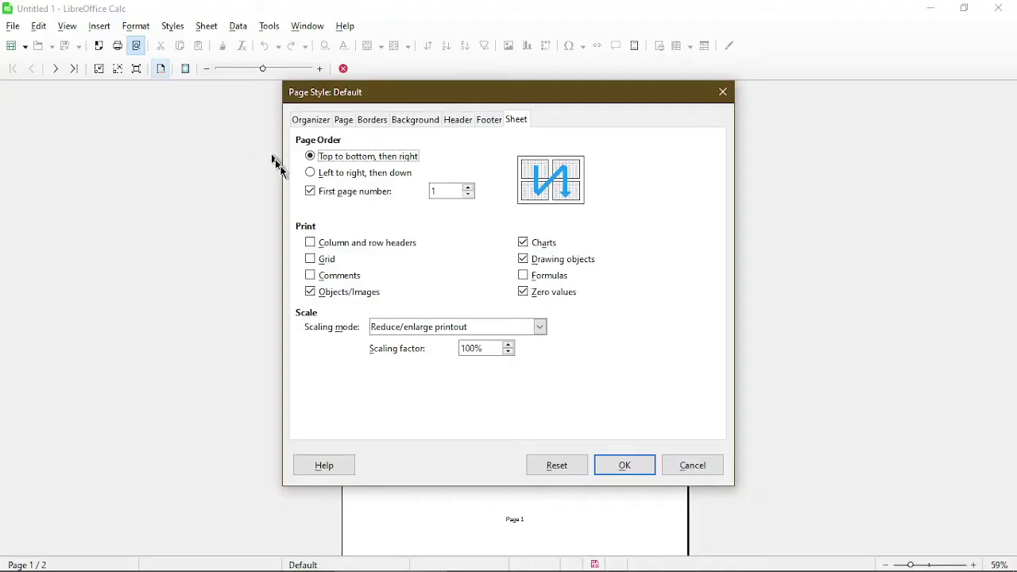
{"action": "left_click", "coordinate": [343, 121]}
{"action": "left_click", "coordinate": [377, 230]}
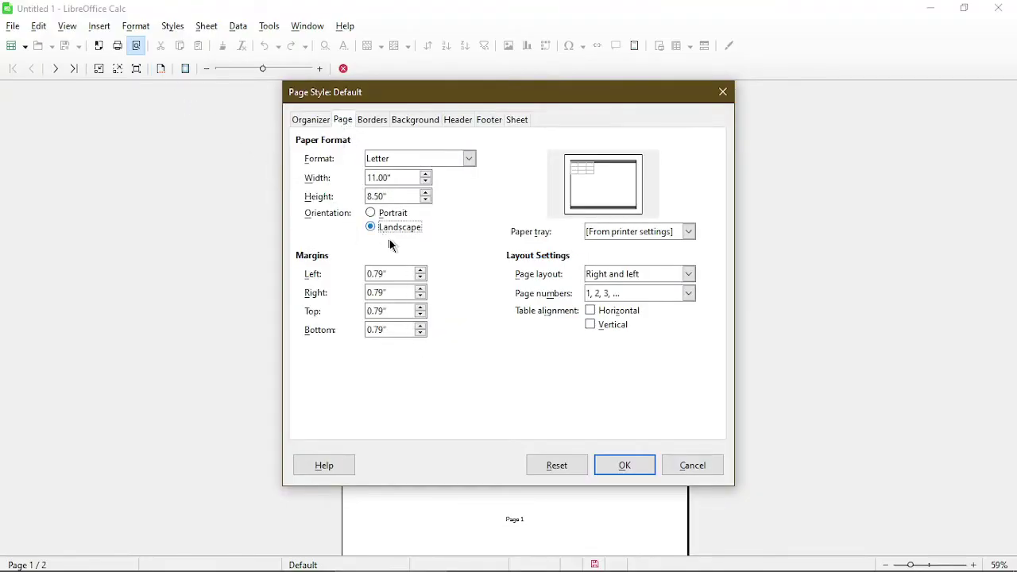
{"action": "left_click", "coordinate": [609, 465]}
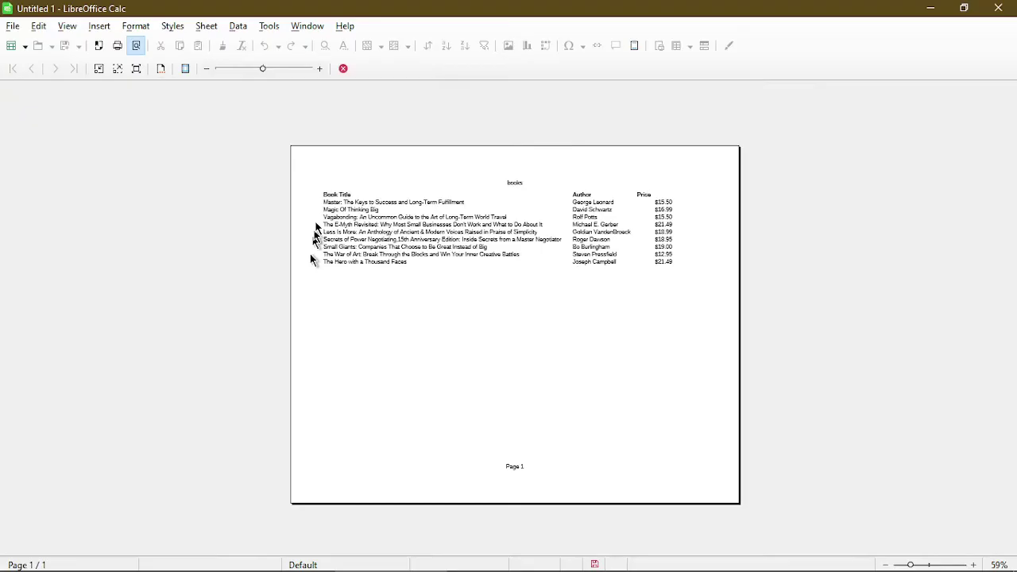
Leave print preview and copy the book table A1:C10 into columns D–F at D1
{"action": "left_click", "coordinate": [343, 69]}
{"action": "left_click", "coordinate": [330, 163]}
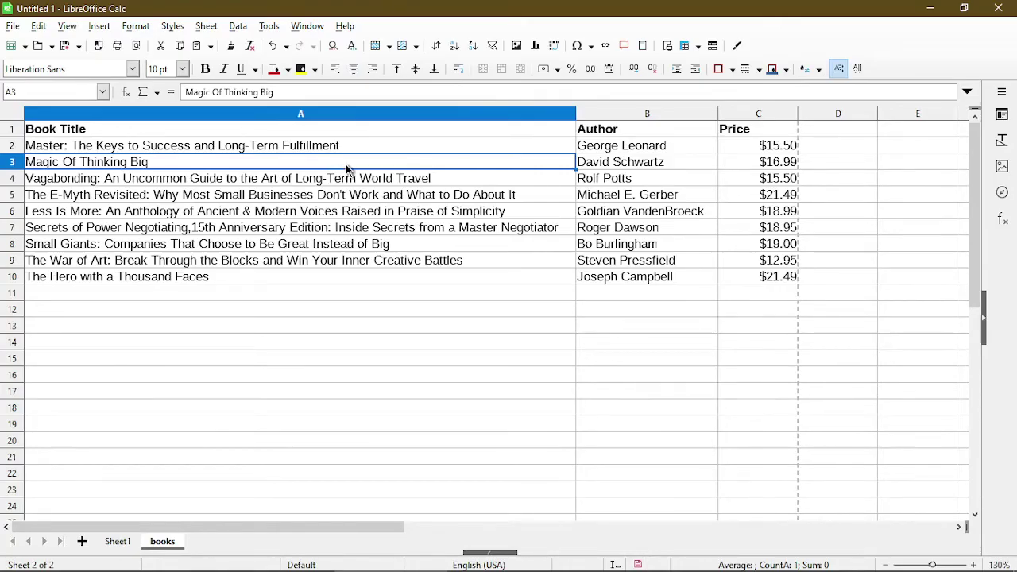
{"action": "left_click", "coordinate": [324, 126]}
{"action": "key", "text": "ctrl+shift+Right"}
{"action": "key", "text": "ctrl+shift+Down"}
{"action": "key", "text": "ctrl+c"}
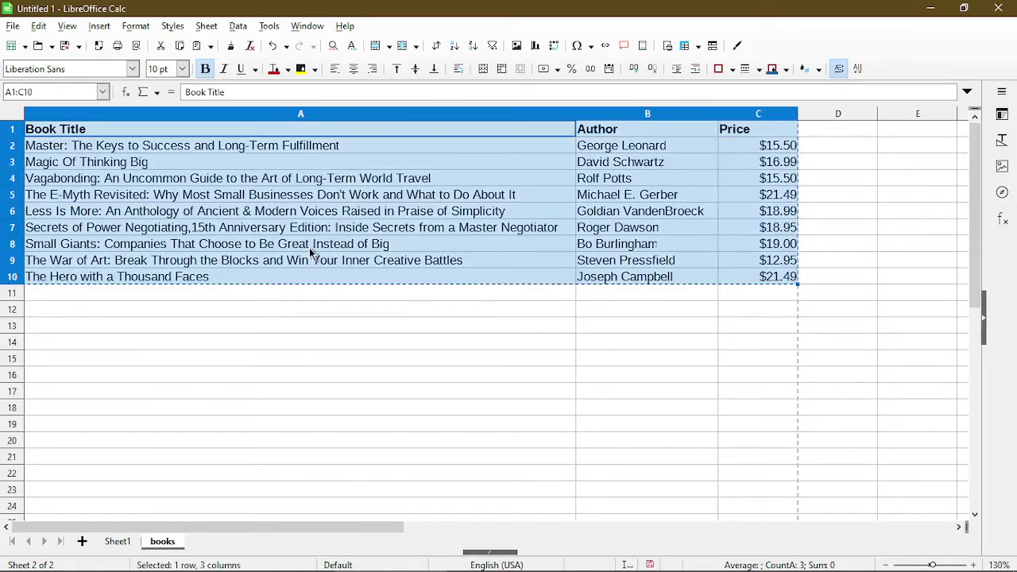
{"action": "left_click", "coordinate": [818, 126]}
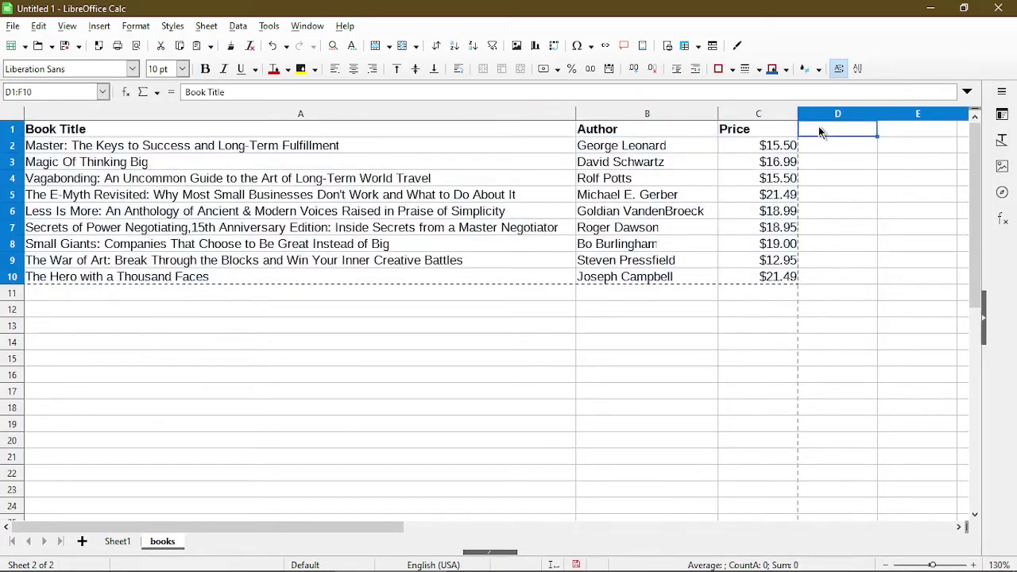
{"action": "key", "text": "ctrl+v"}
Duplicate the book rows A2:F10 below the list at A11, filling rows 11–19
{"action": "left_click", "coordinate": [898, 186]}
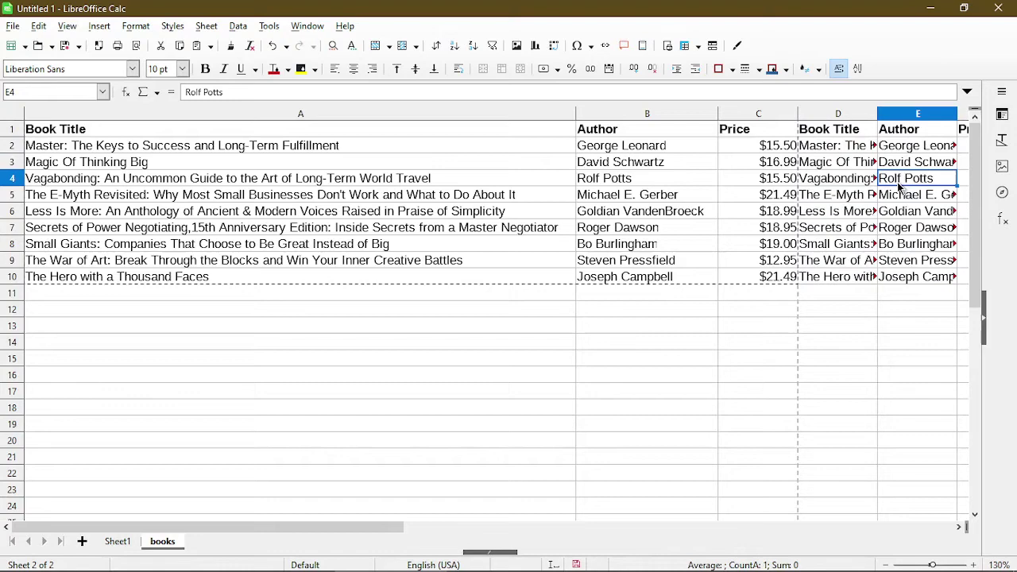
{"action": "key", "text": "Right"}
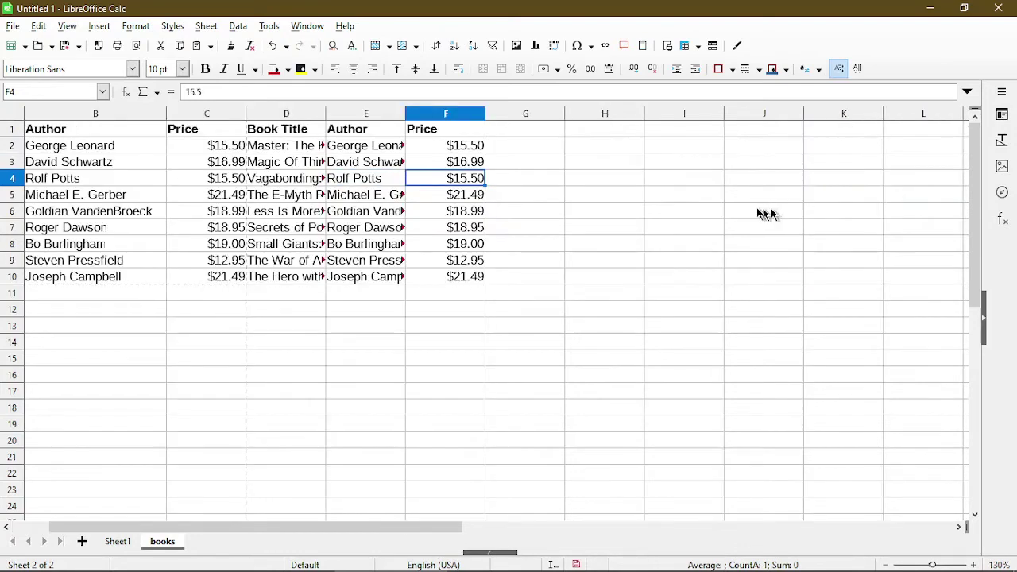
{"action": "left_click", "coordinate": [451, 278]}
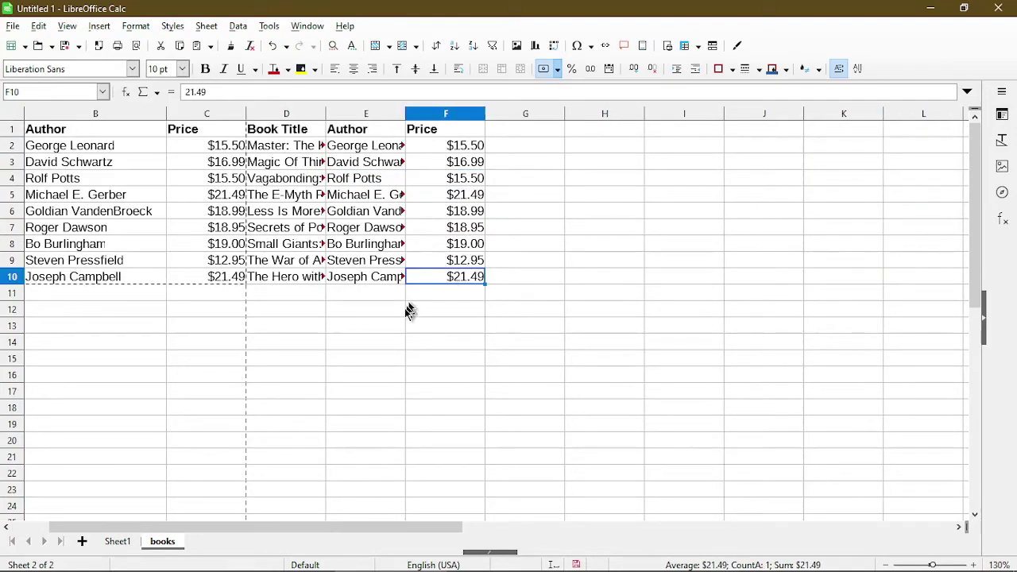
{"action": "left_click_drag", "start_coordinate": [379, 527], "coordinate": [221, 531]}
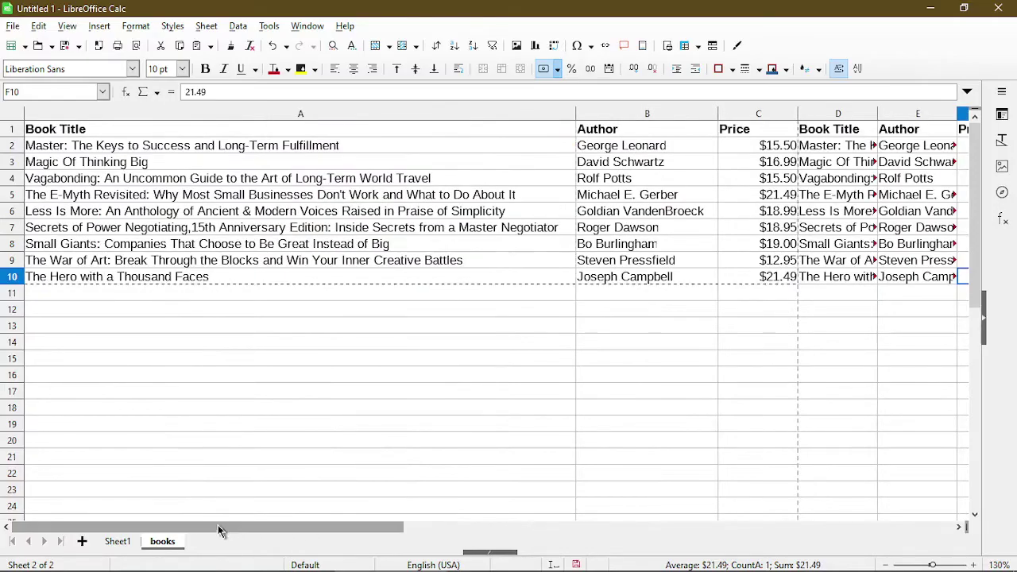
{"action": "left_click", "coordinate": [155, 146], "text": "shift"}
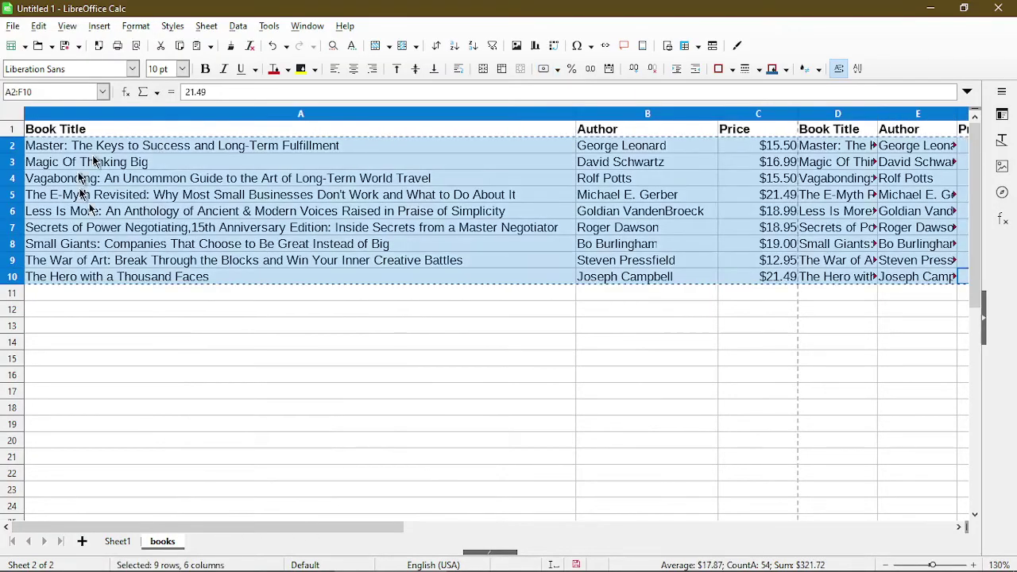
{"action": "left_click", "coordinate": [121, 292]}
{"action": "key", "text": "ctrl+v"}
{"action": "left_click", "coordinate": [97, 260]}
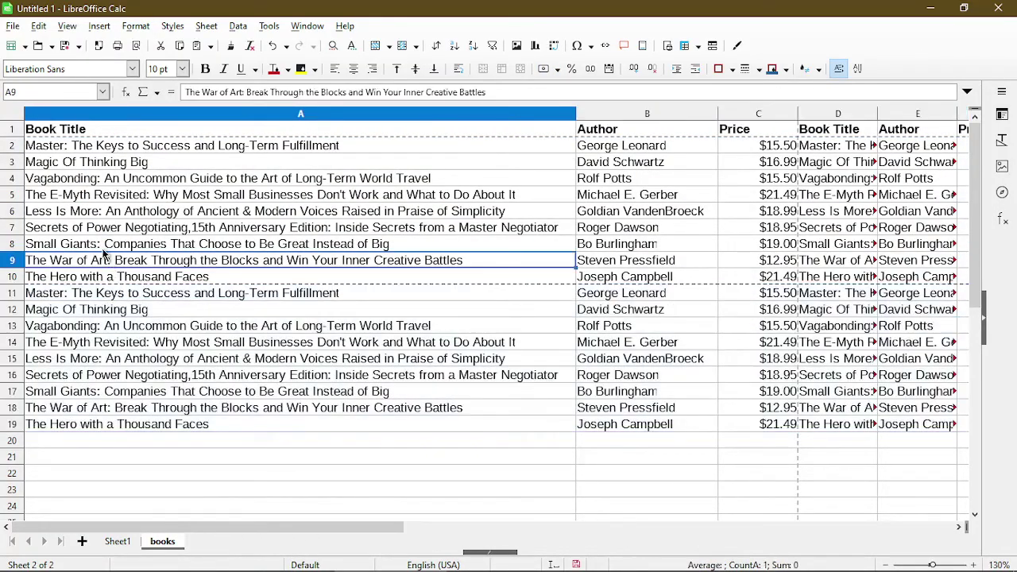
Preview the enlarged sheet in landscape and scroll through its two pages
{"action": "left_click", "coordinate": [13, 26]}
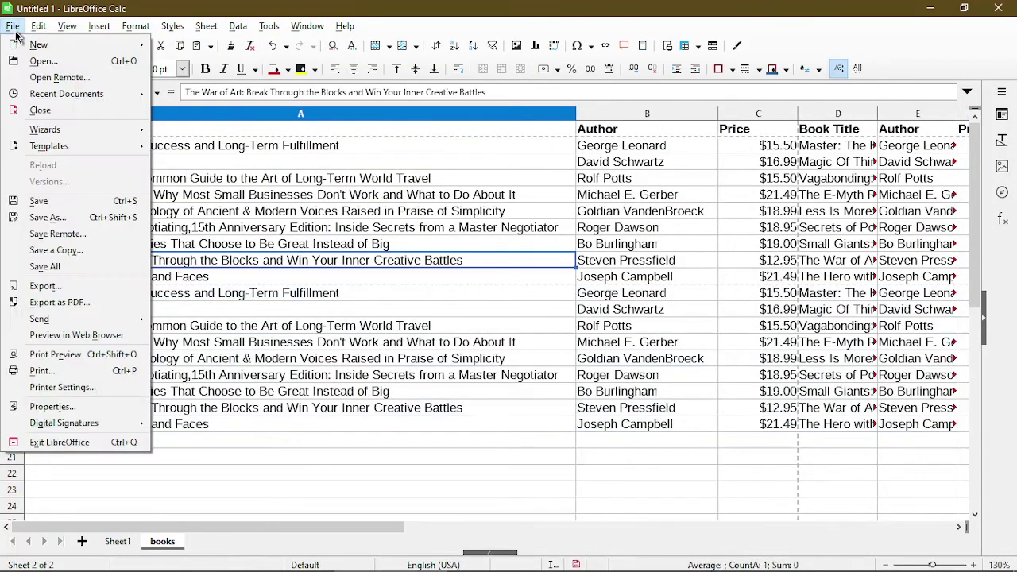
{"action": "left_click", "coordinate": [68, 354]}
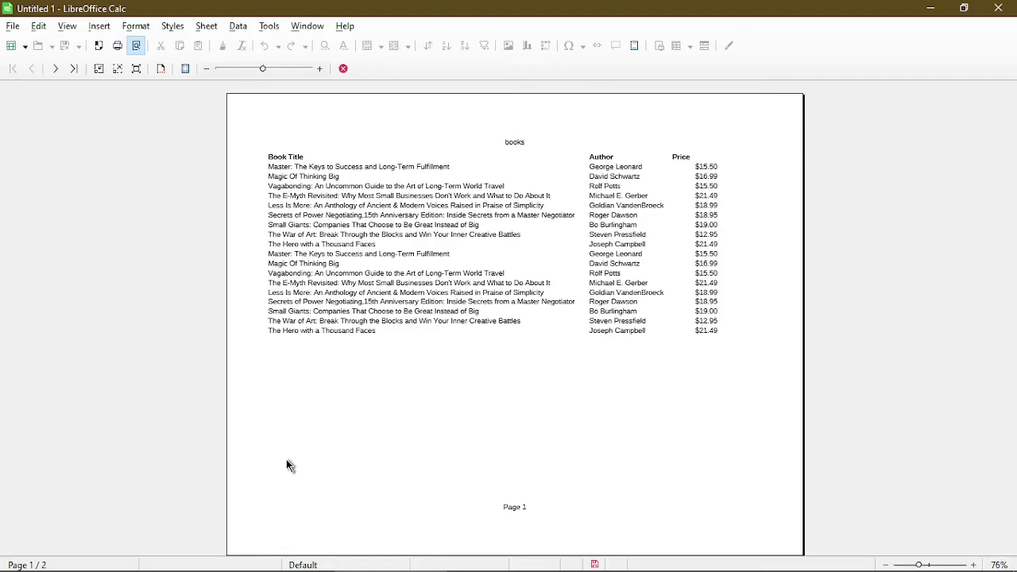
{"action": "scroll", "coordinate": [287, 460], "scroll_direction": "down", "scroll_amount": 1}
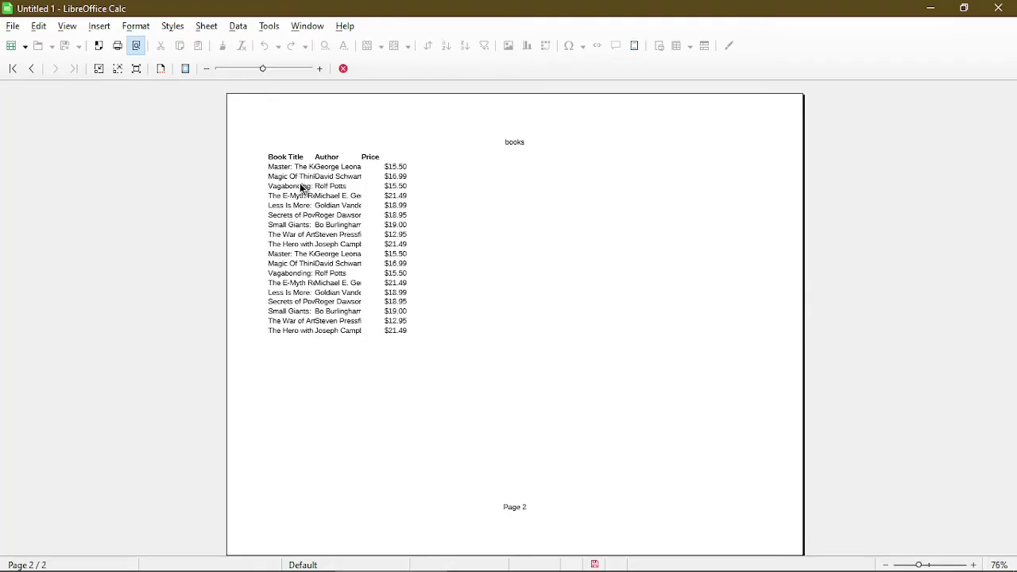
{"action": "scroll", "coordinate": [301, 187], "scroll_direction": "up", "scroll_amount": 1}
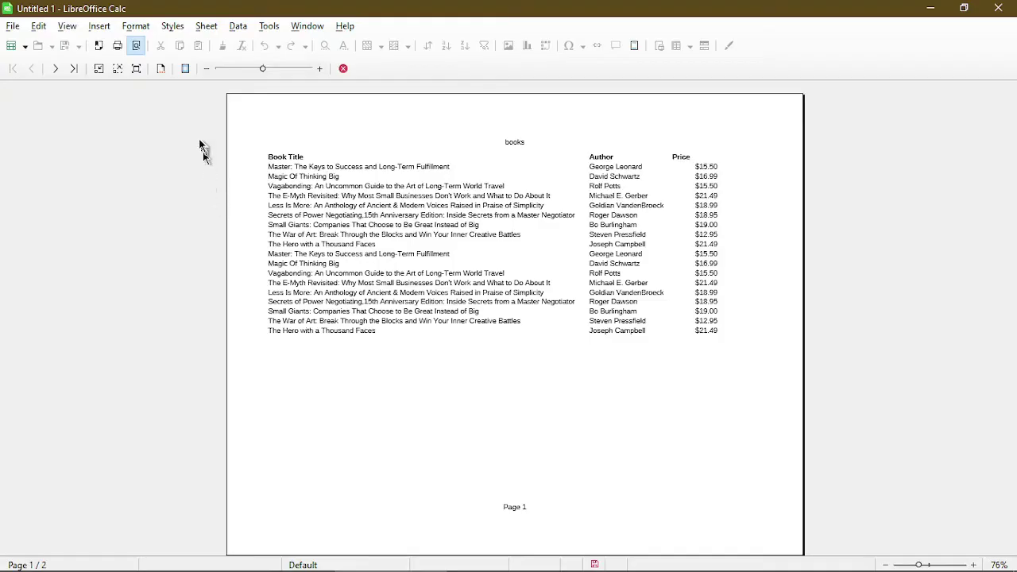
Set page style scaling to 'Shrink print range(s) to width/height' with width 1 and height 1
{"action": "left_click", "coordinate": [137, 26]}
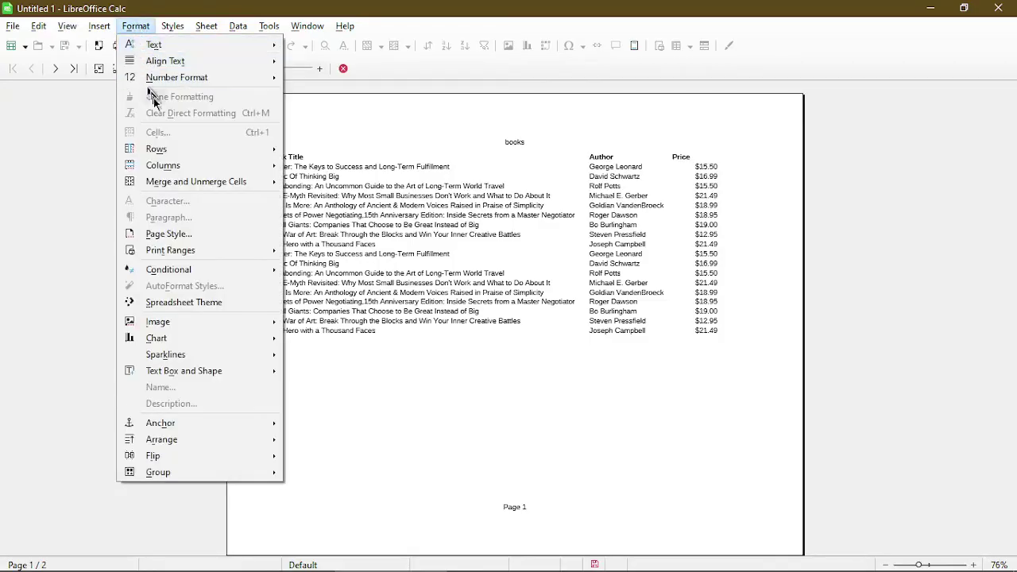
{"action": "left_click", "coordinate": [170, 235]}
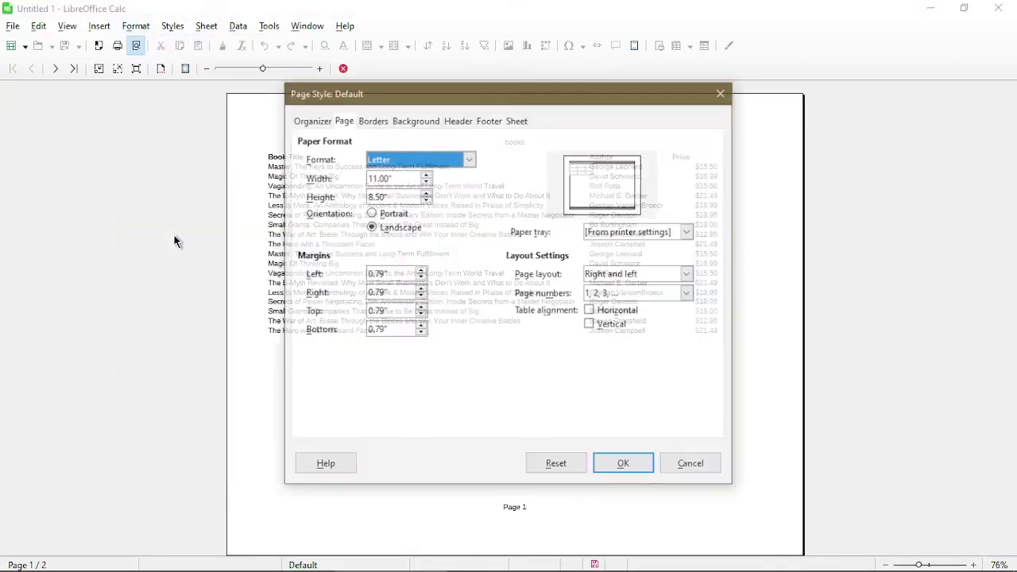
{"action": "left_click", "coordinate": [517, 120]}
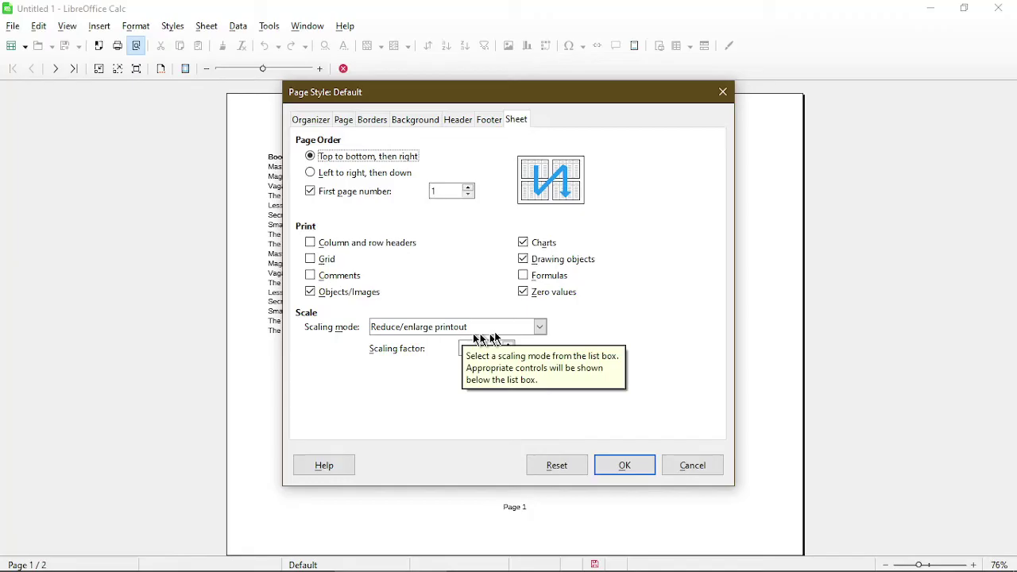
{"action": "left_click", "coordinate": [540, 328]}
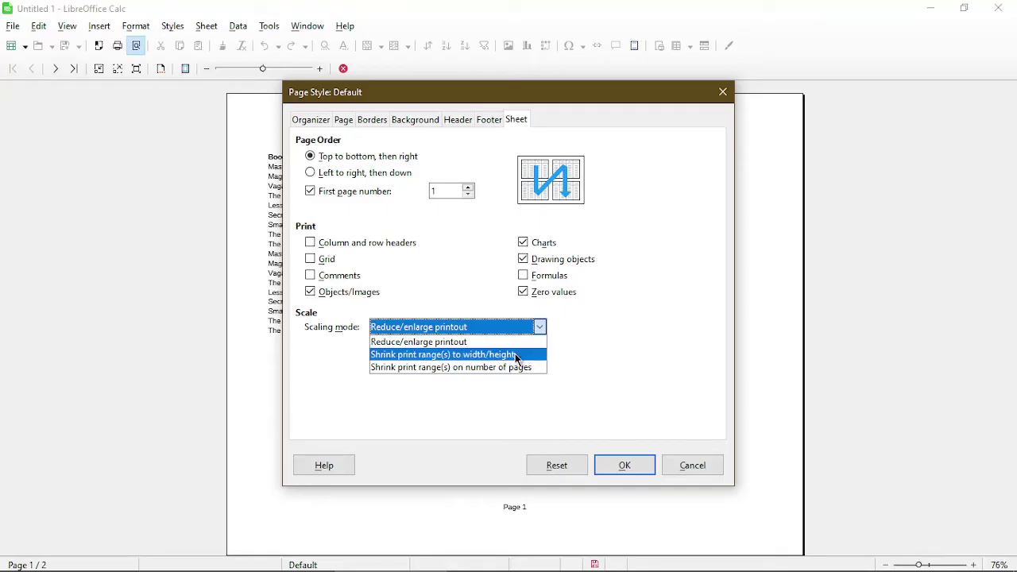
{"action": "left_click", "coordinate": [517, 359]}
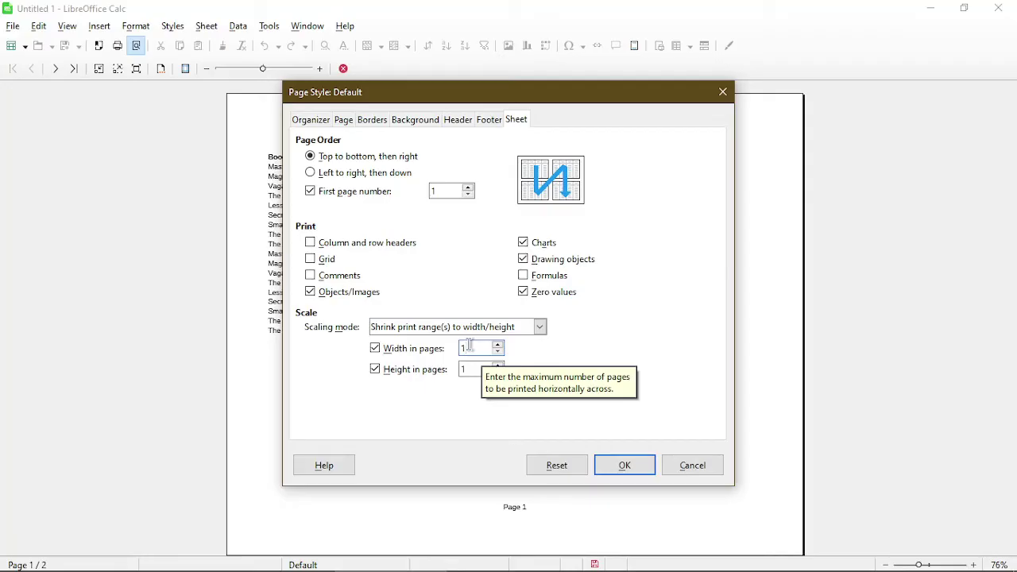
{"action": "left_click", "coordinate": [473, 370]}
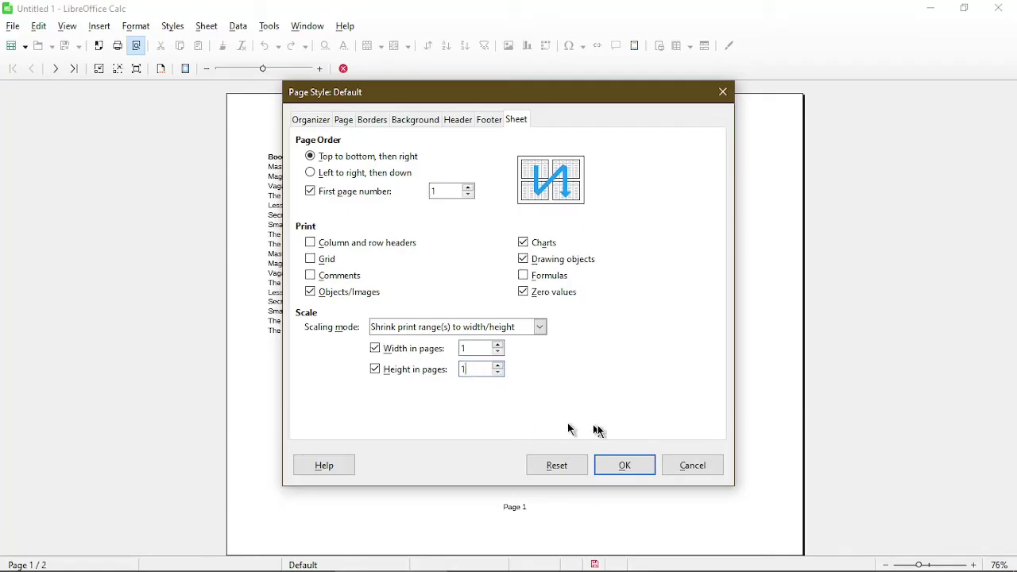
{"action": "left_click", "coordinate": [625, 466]}
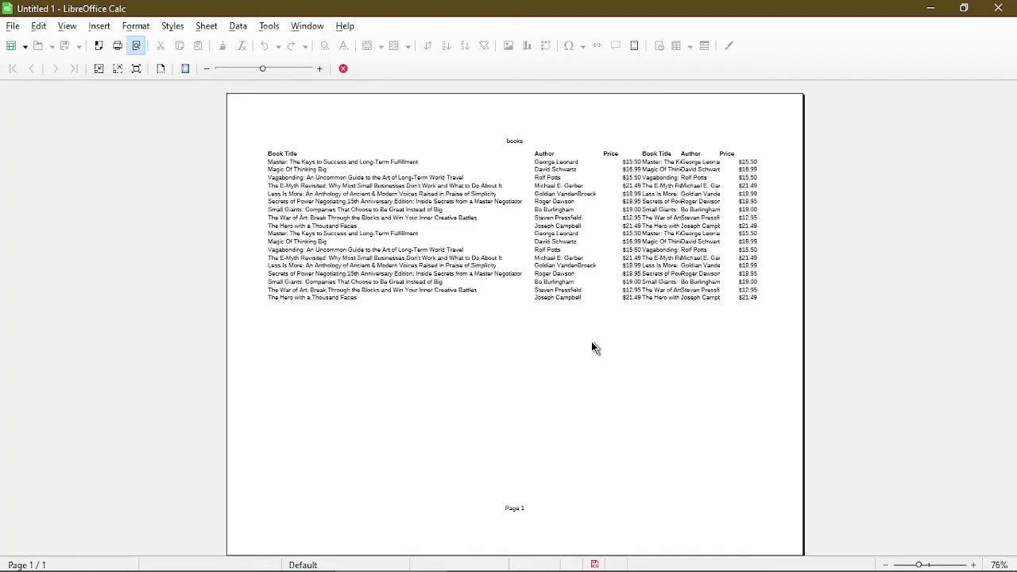
{"action": "left_click", "coordinate": [14, 28]}
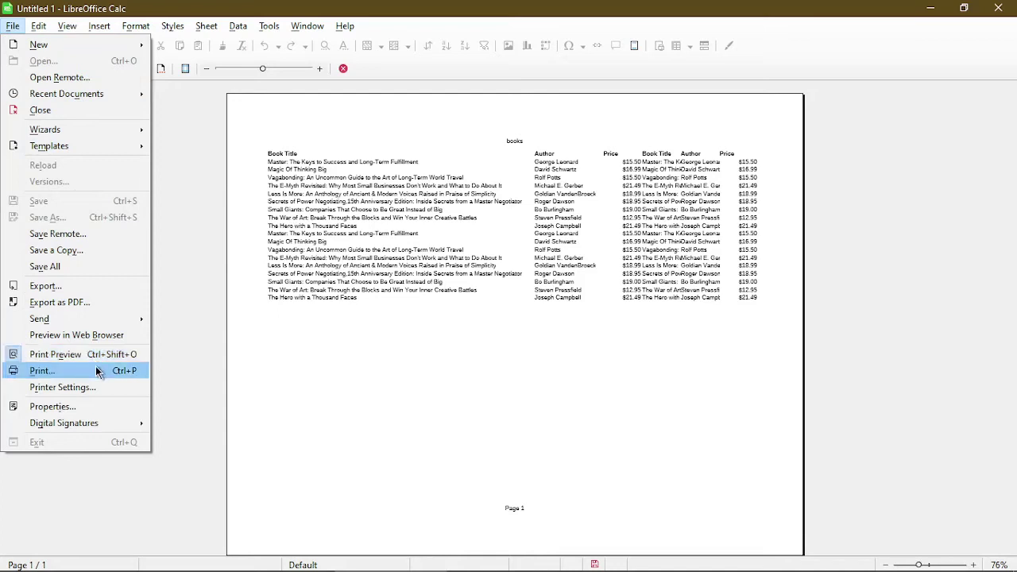
{"action": "left_click", "coordinate": [294, 382]}
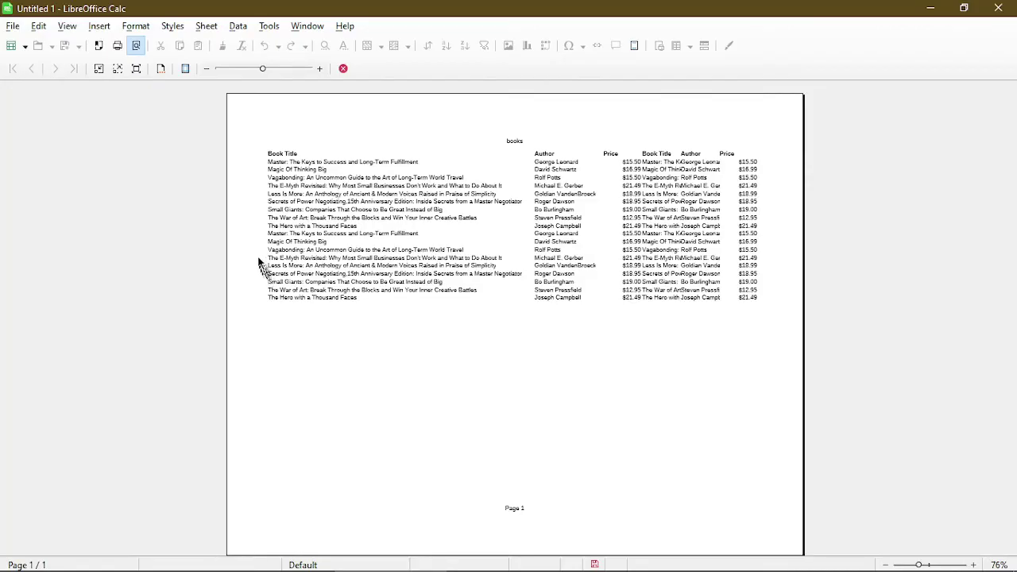
Uncheck 'Height in pages' in the page style scaling, keeping 'Width in pages' at 1
{"action": "left_click", "coordinate": [136, 26]}
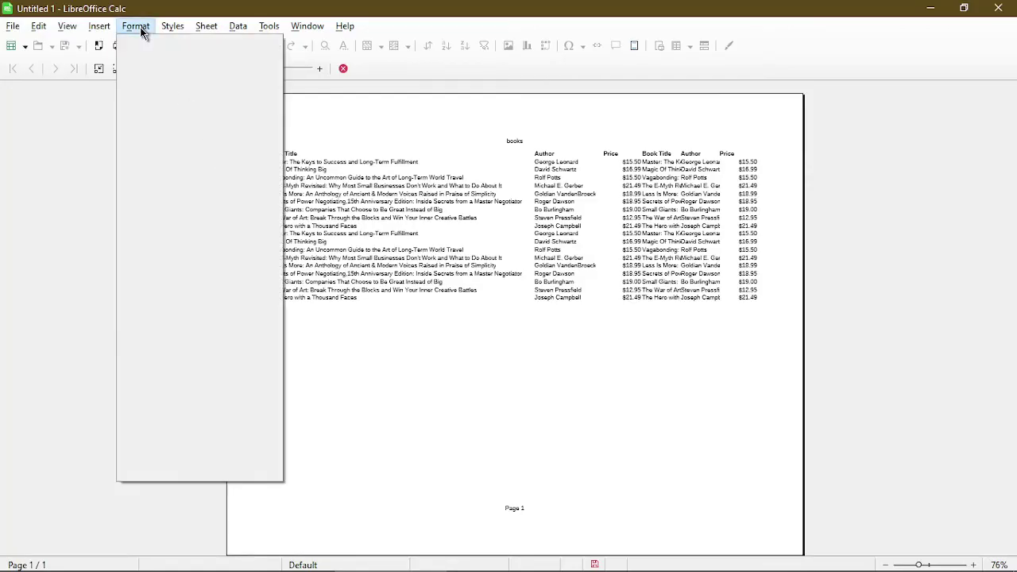
{"action": "key", "text": "Escape"}
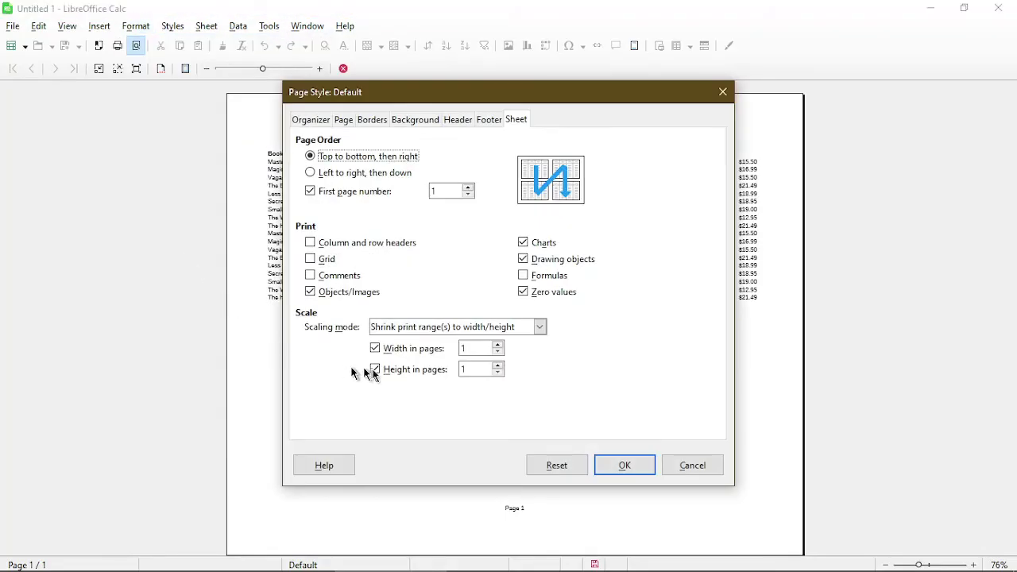
{"action": "left_click", "coordinate": [480, 368]}
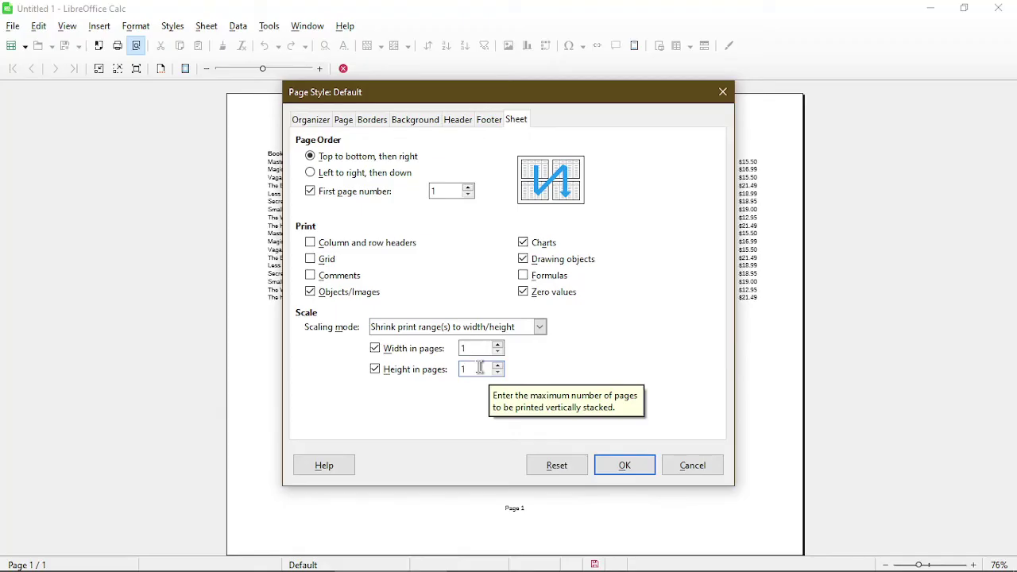
{"action": "left_click", "coordinate": [379, 369]}
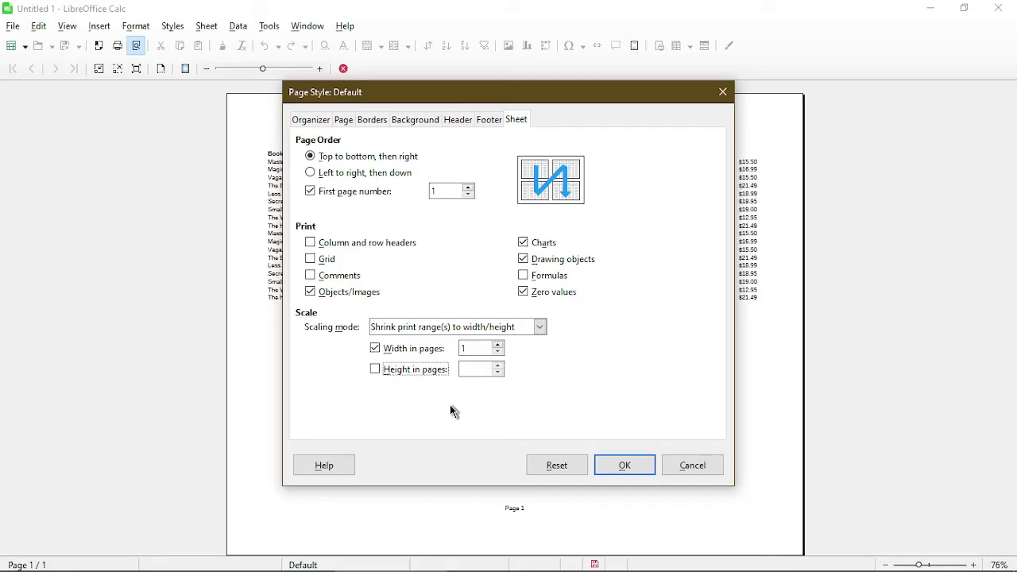
{"action": "left_click", "coordinate": [617, 468]}
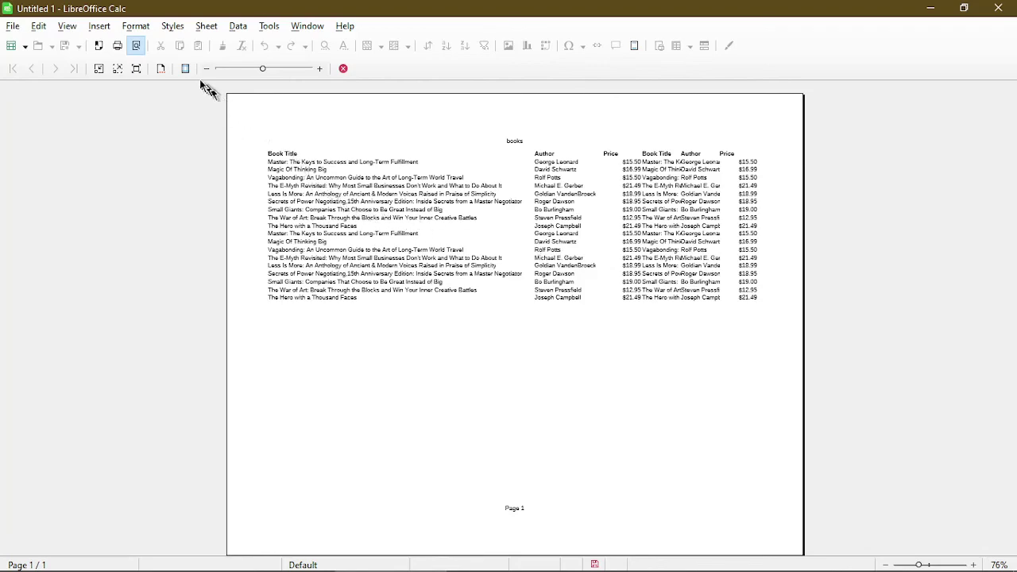
{"action": "left_click", "coordinate": [136, 26]}
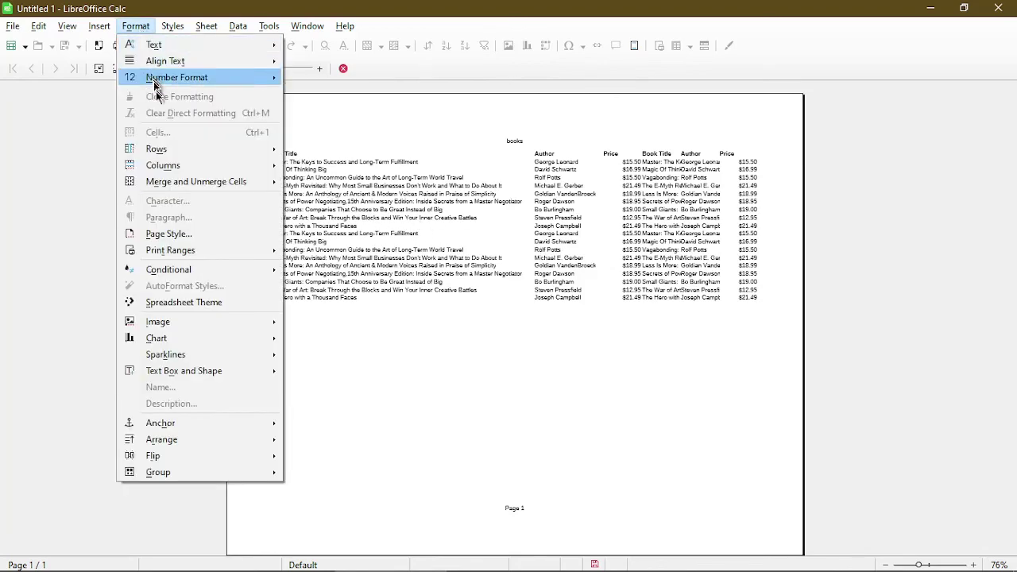
{"action": "left_click", "coordinate": [189, 235]}
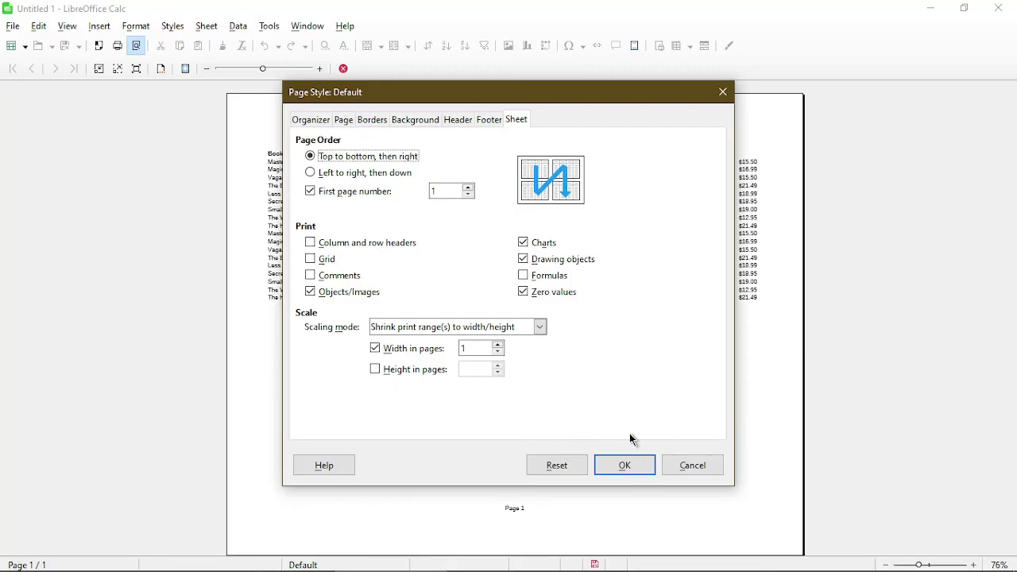
{"action": "left_click", "coordinate": [722, 99]}
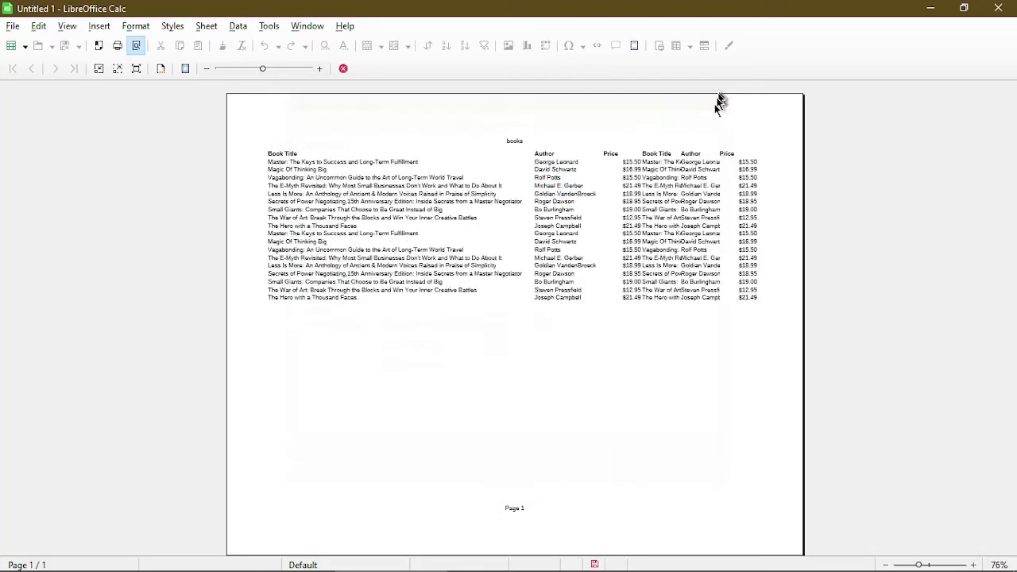